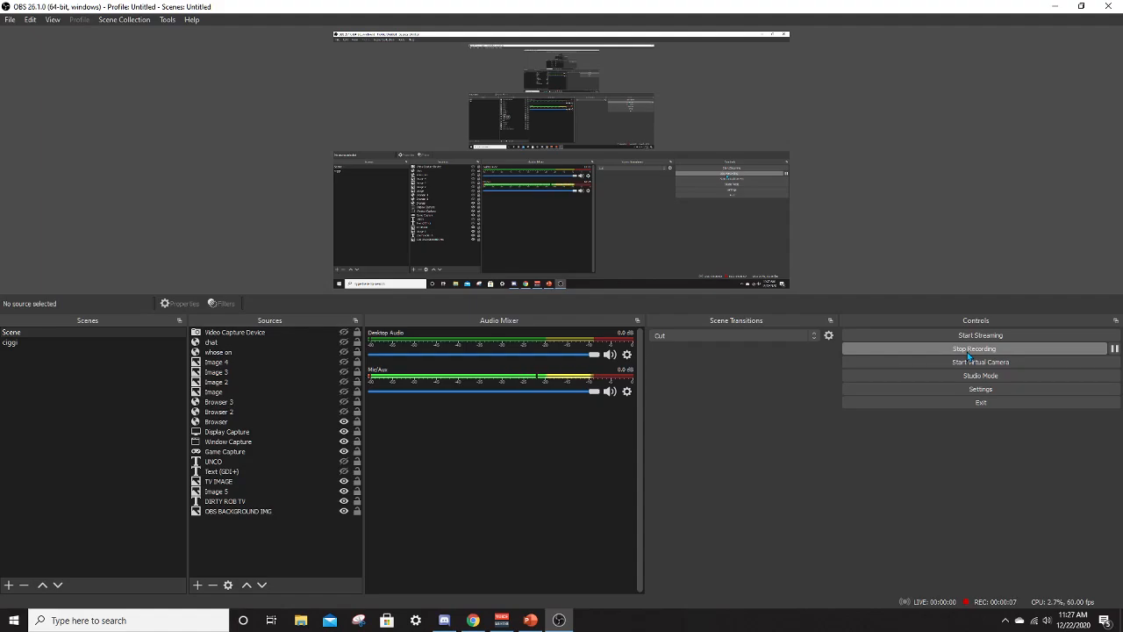
# Bring up Chrome and view the tweet's first image full size, the AFC clinching scenarios.
pyautogui.click(473, 620)
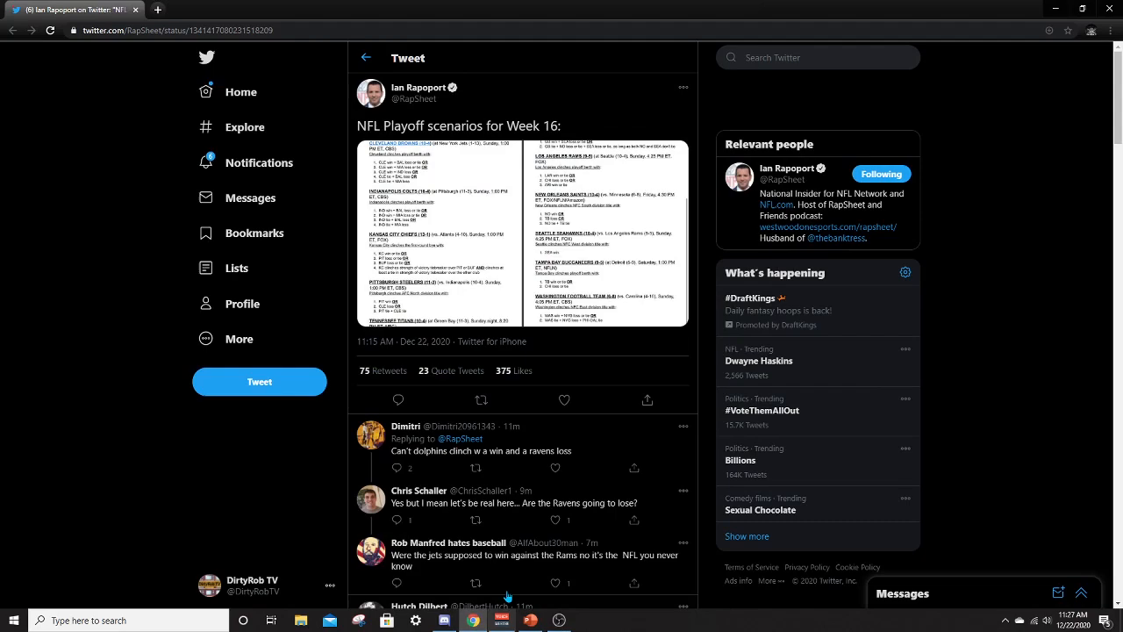
pyautogui.click(488, 209)
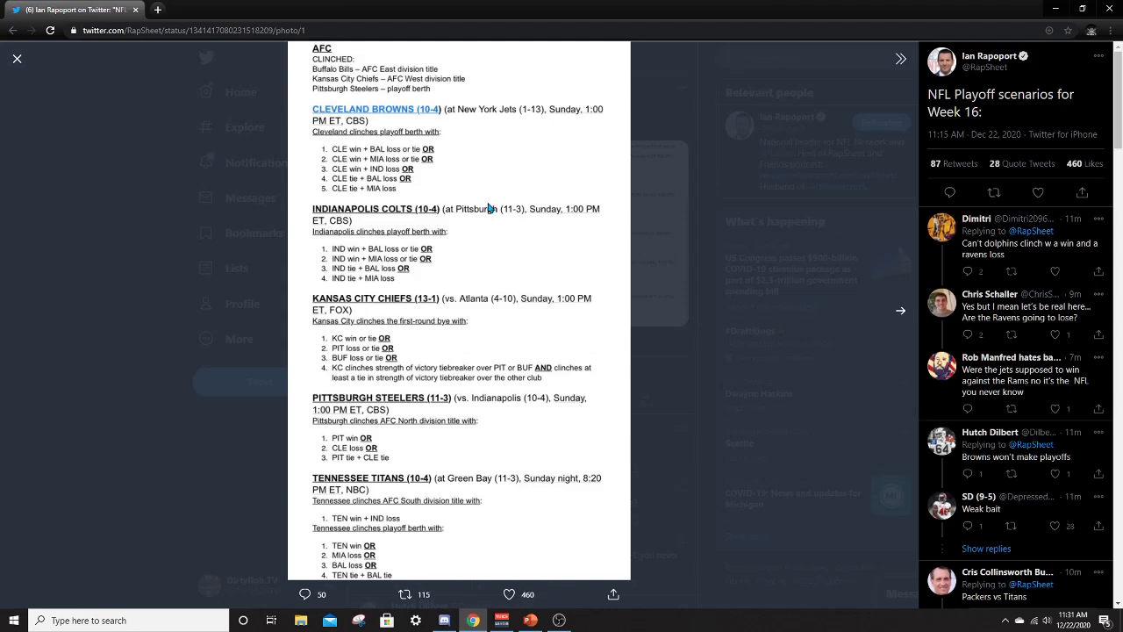
pyautogui.press('Right')
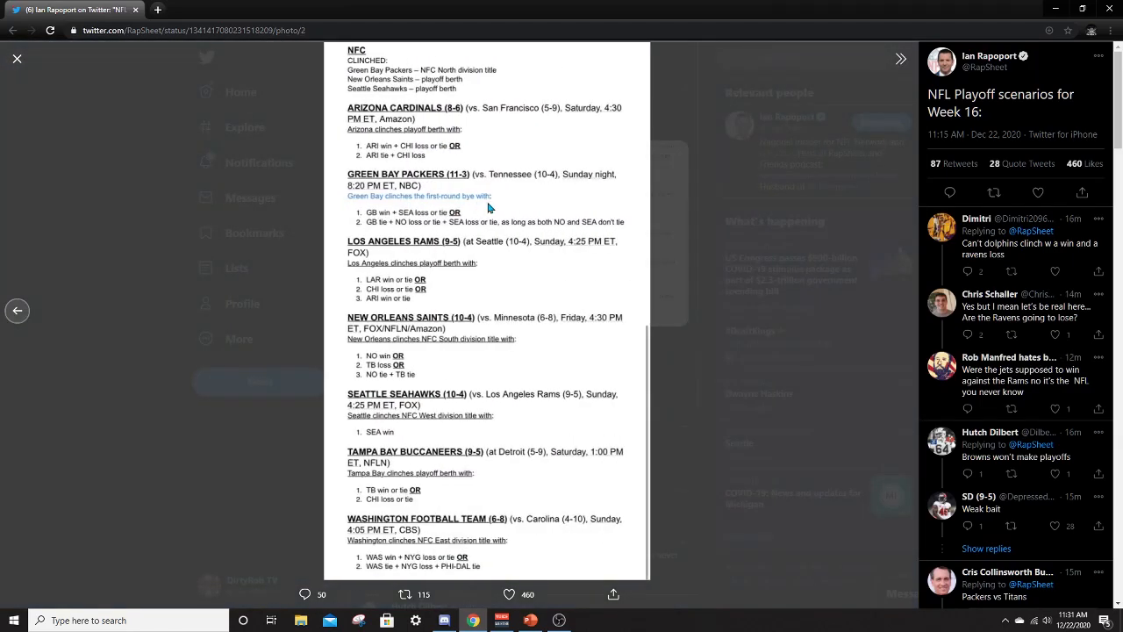
pyautogui.press('Left')
pyautogui.press('Left')
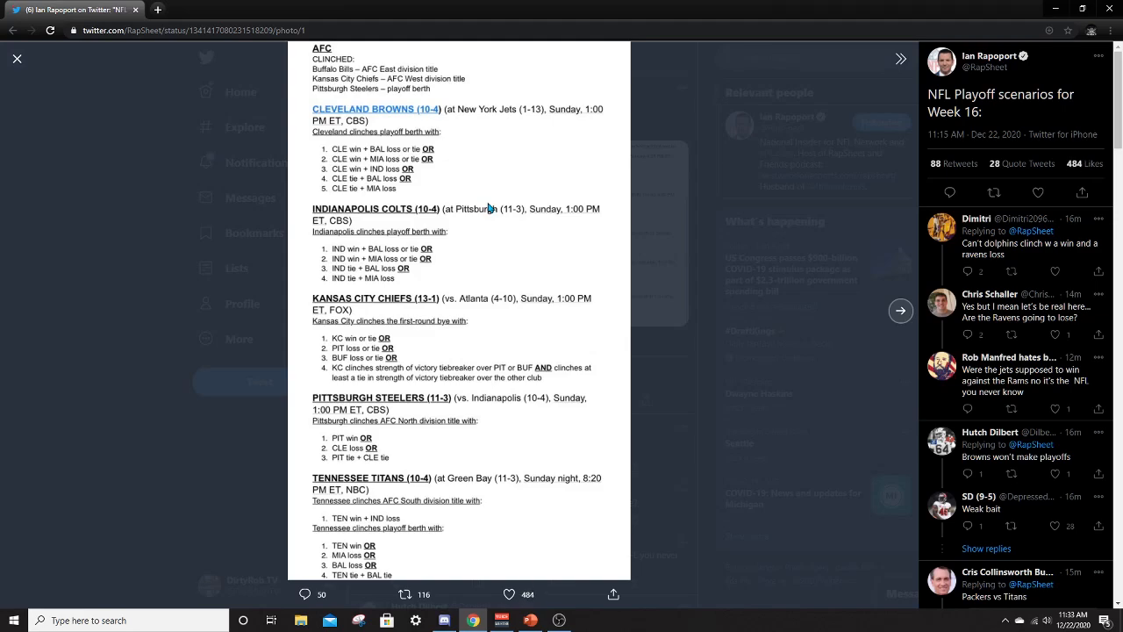
# Advance the photo viewer to image 2, the NFC playoff scenarios.
pyautogui.press('Right')
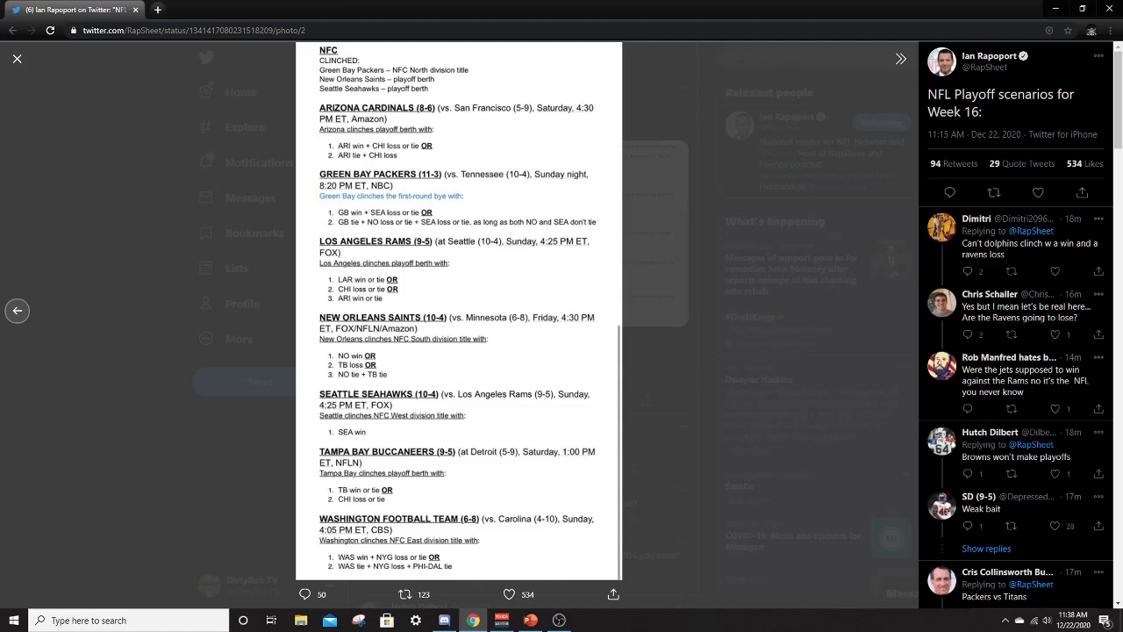
pyautogui.click(570, 623)
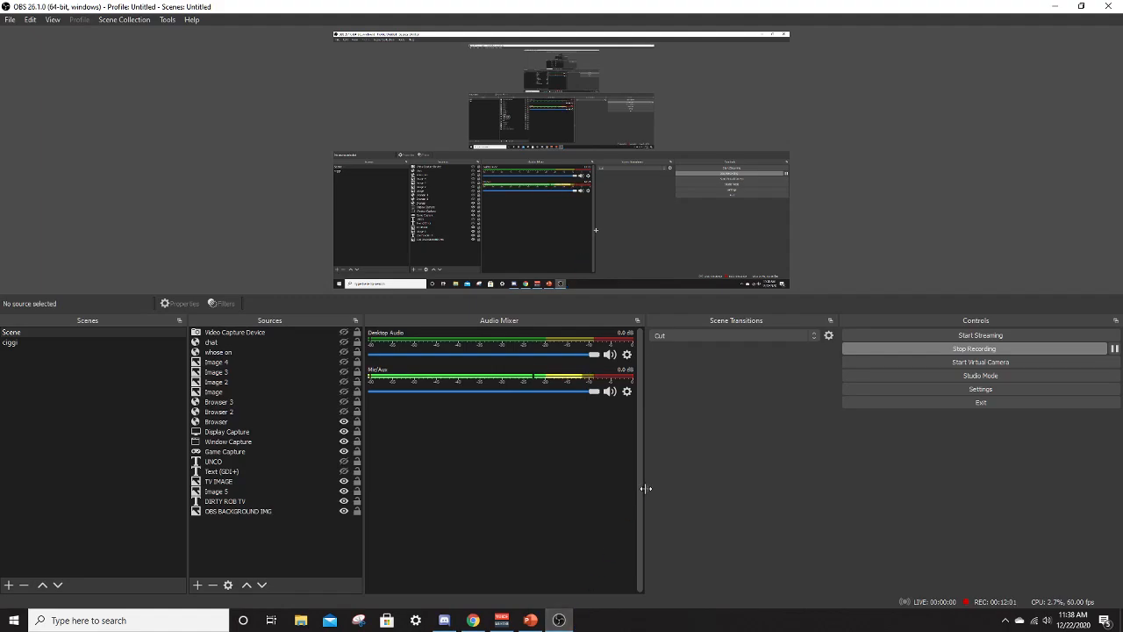
pyautogui.click(472, 621)
pyautogui.click(60, 400)
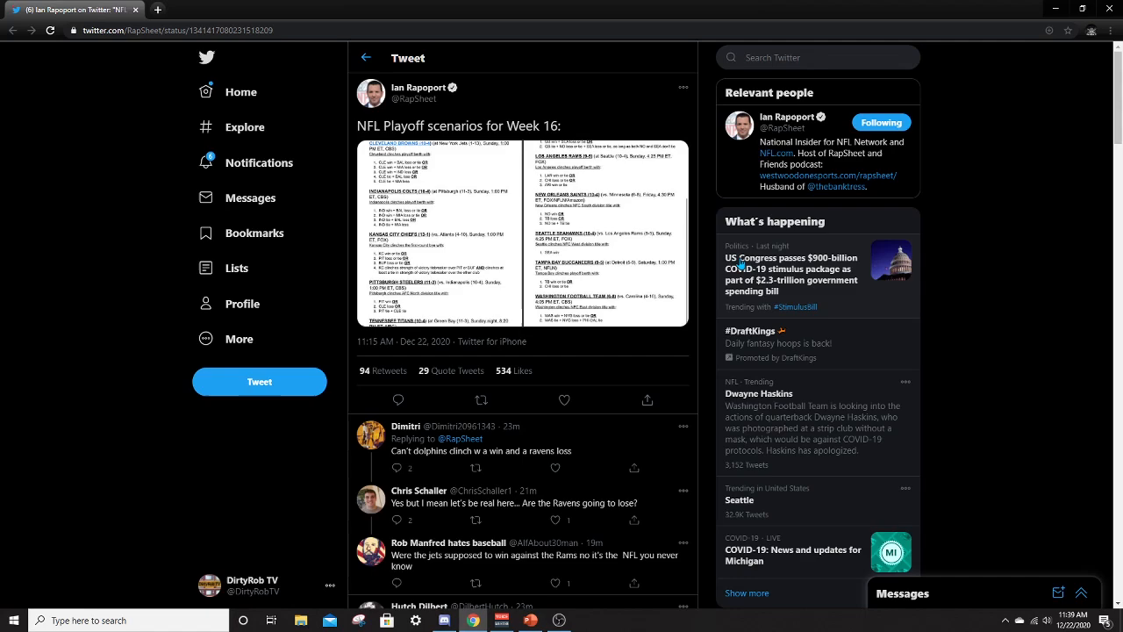
pyautogui.click(556, 624)
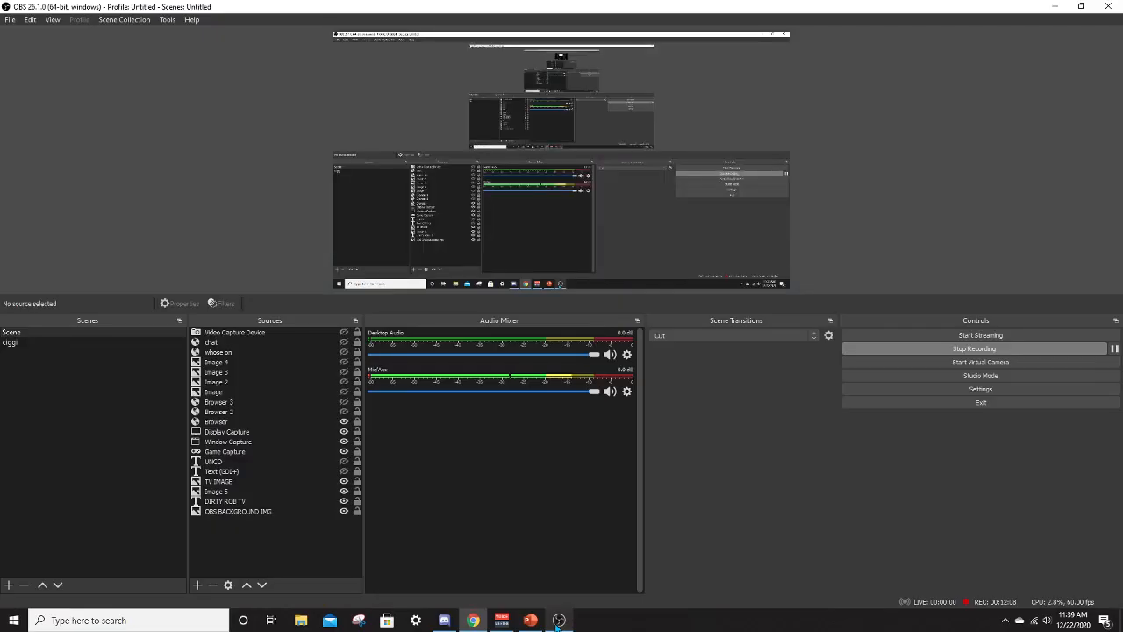